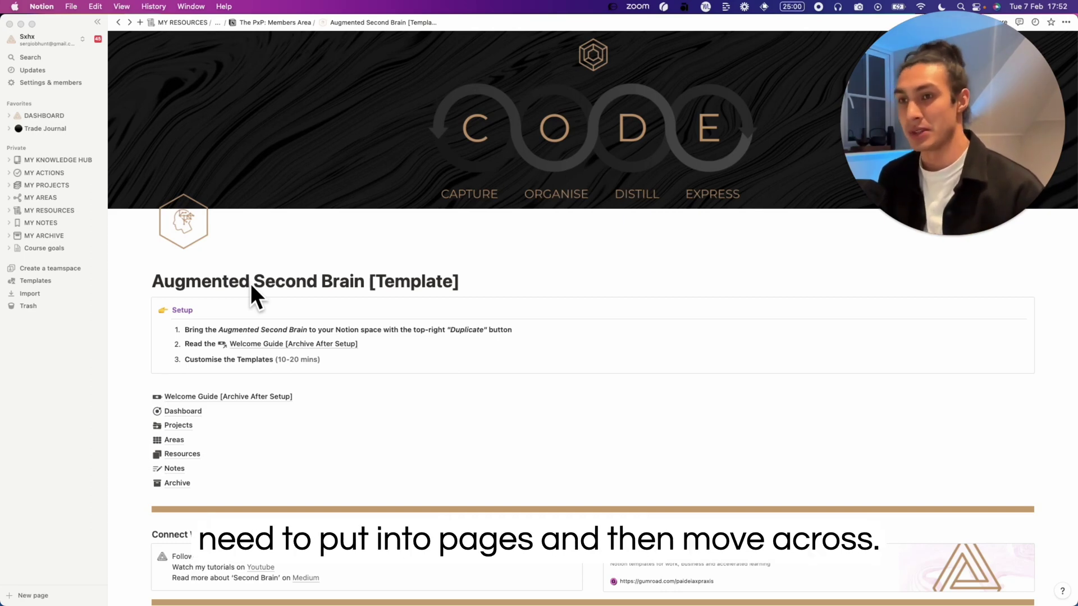
Step: Move the Dashboard, Projects, Areas, Resources, Notes and Archive pages into the Private sidebar section
{"action": "scroll", "coordinate": [251, 284], "scroll_direction": "down", "scroll_amount": 2}
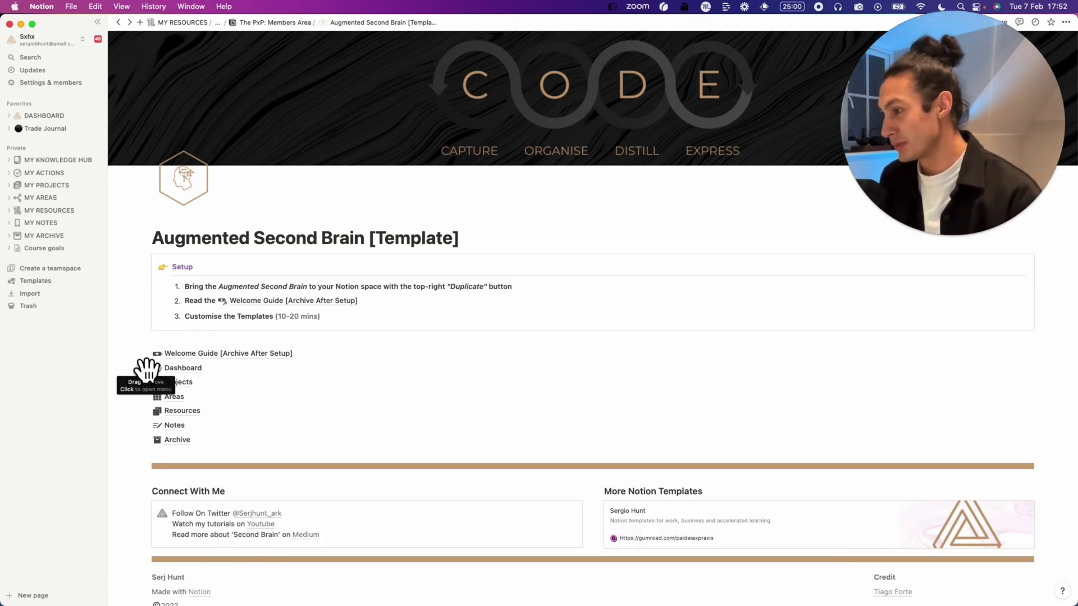
{"action": "left_click_drag", "start_coordinate": [147, 370], "coordinate": [57, 157]}
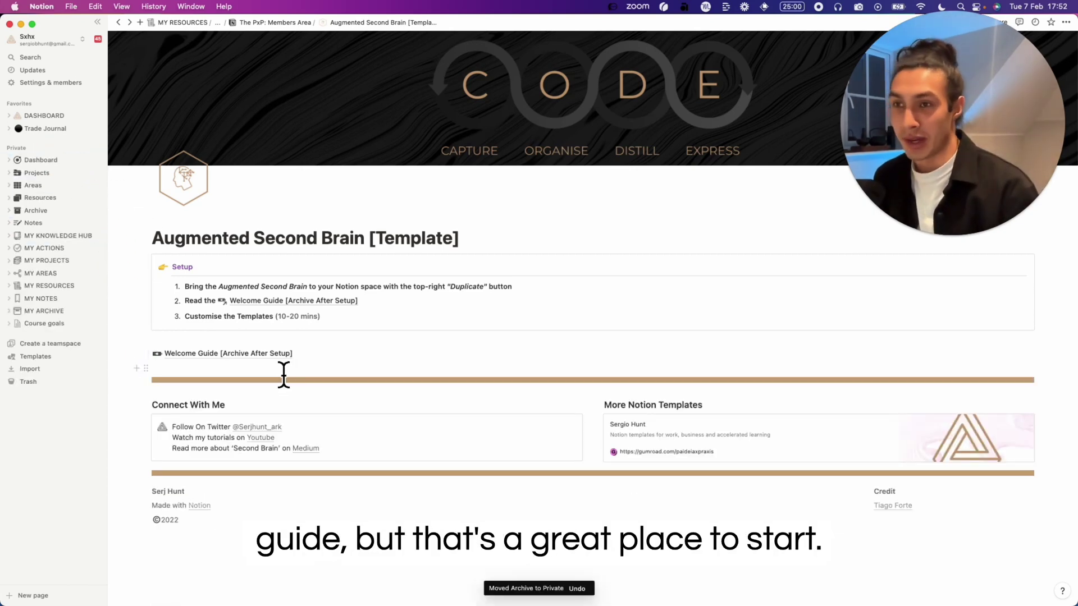
Step: Open the Welcome Guide page and read through it
{"action": "left_click", "coordinate": [258, 357]}
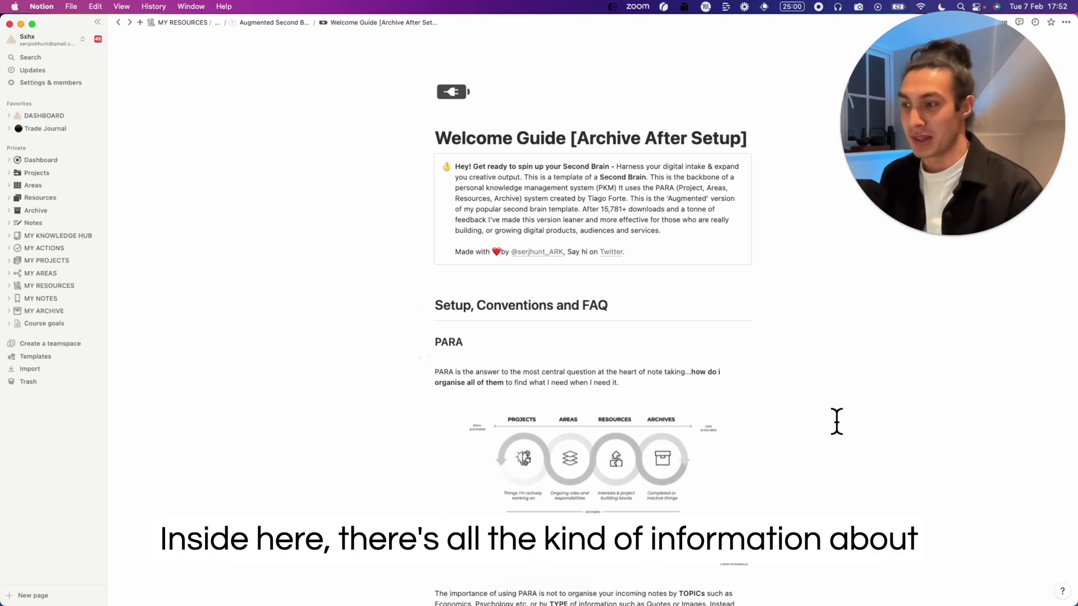
{"action": "scroll", "coordinate": [836, 422], "scroll_direction": "down", "scroll_amount": 5}
{"action": "scroll", "coordinate": [836, 422], "scroll_direction": "down", "scroll_amount": 10}
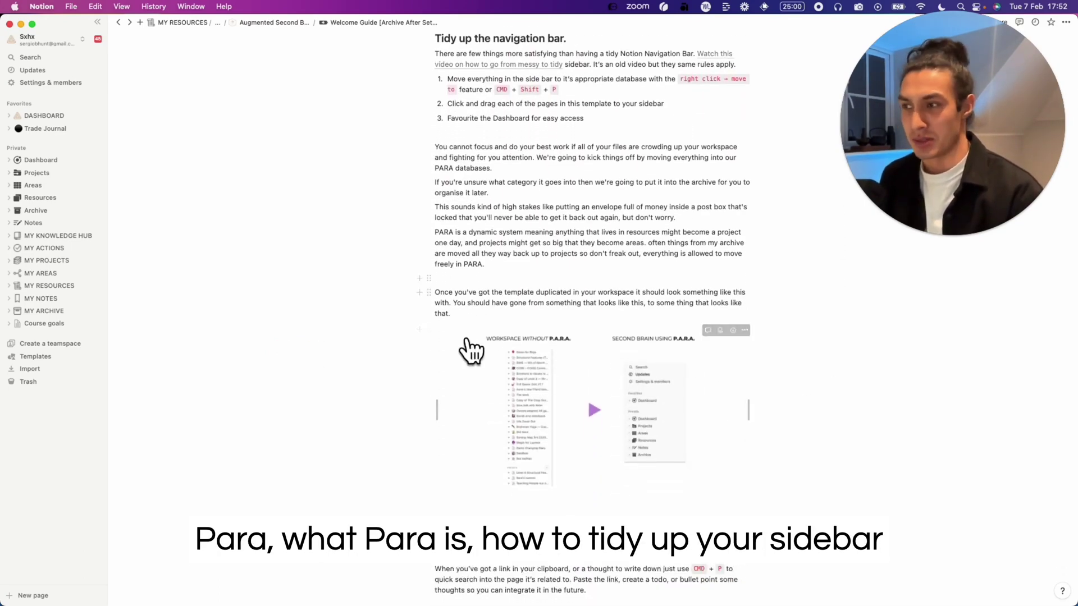
{"action": "scroll", "coordinate": [758, 460], "scroll_direction": "down", "scroll_amount": 2}
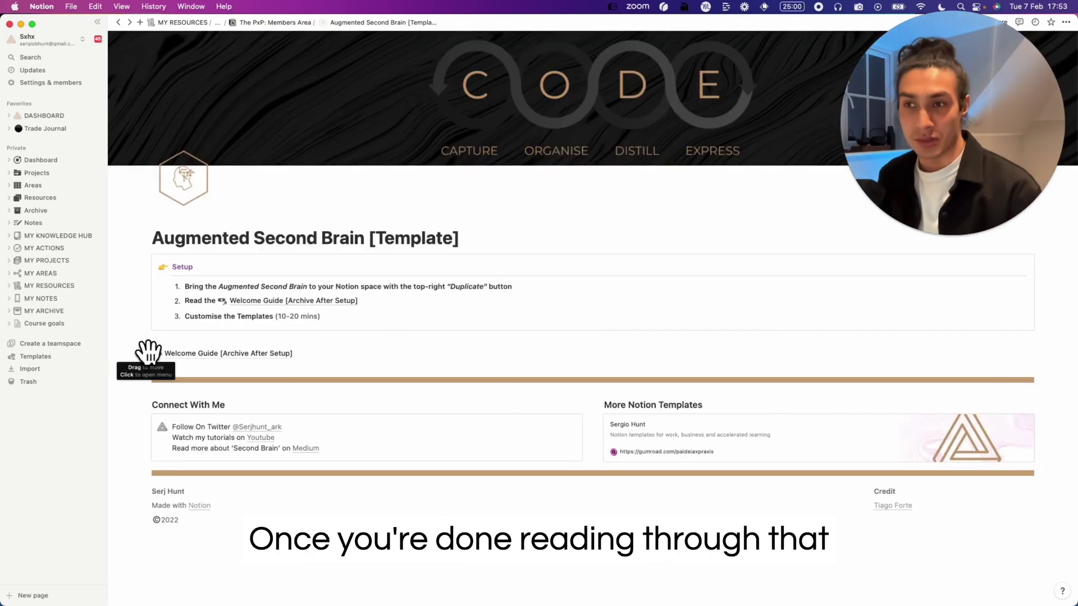
{"action": "scroll", "coordinate": [157, 331], "scroll_direction": "up", "scroll_amount": 2}
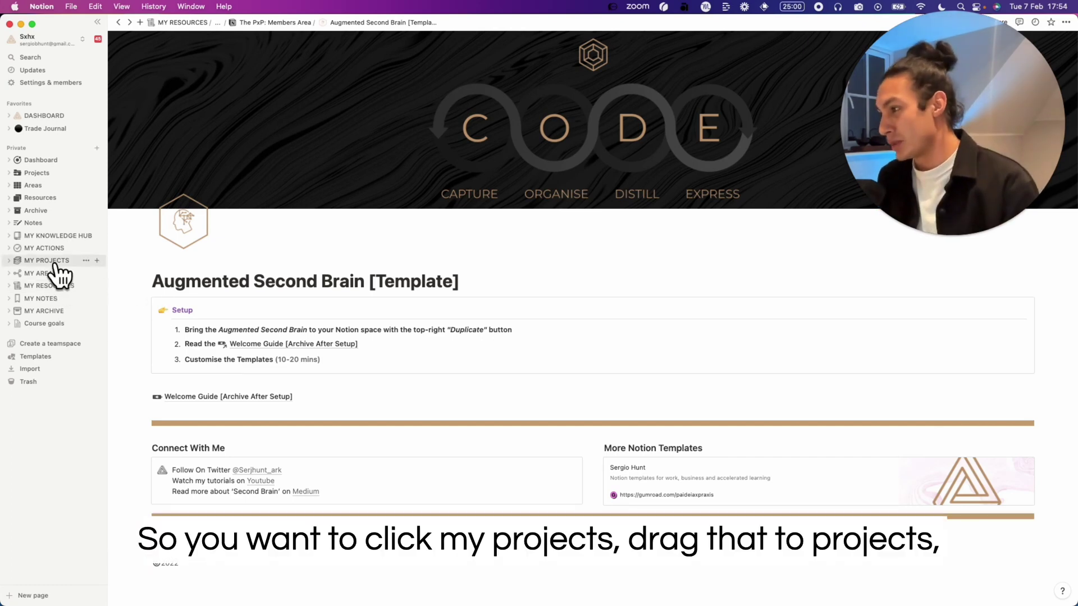
Step: File MY PROJECTS inside the Projects page and open Projects
{"action": "left_click_drag", "start_coordinate": [45, 262], "coordinate": [47, 177]}
{"action": "left_click", "coordinate": [47, 175]}
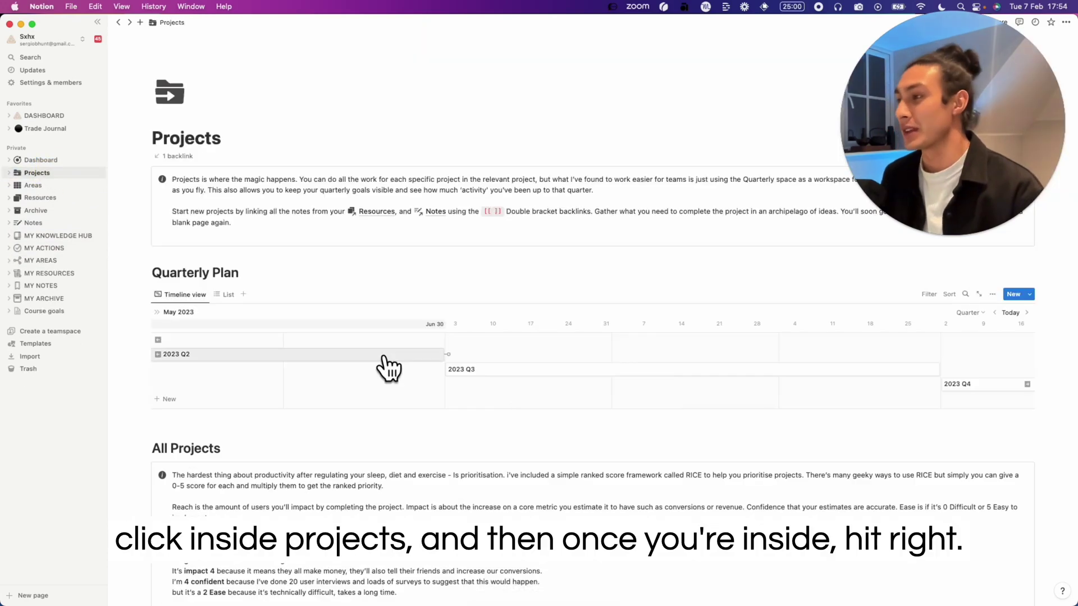
{"action": "scroll", "coordinate": [387, 366], "scroll_direction": "down", "scroll_amount": 8}
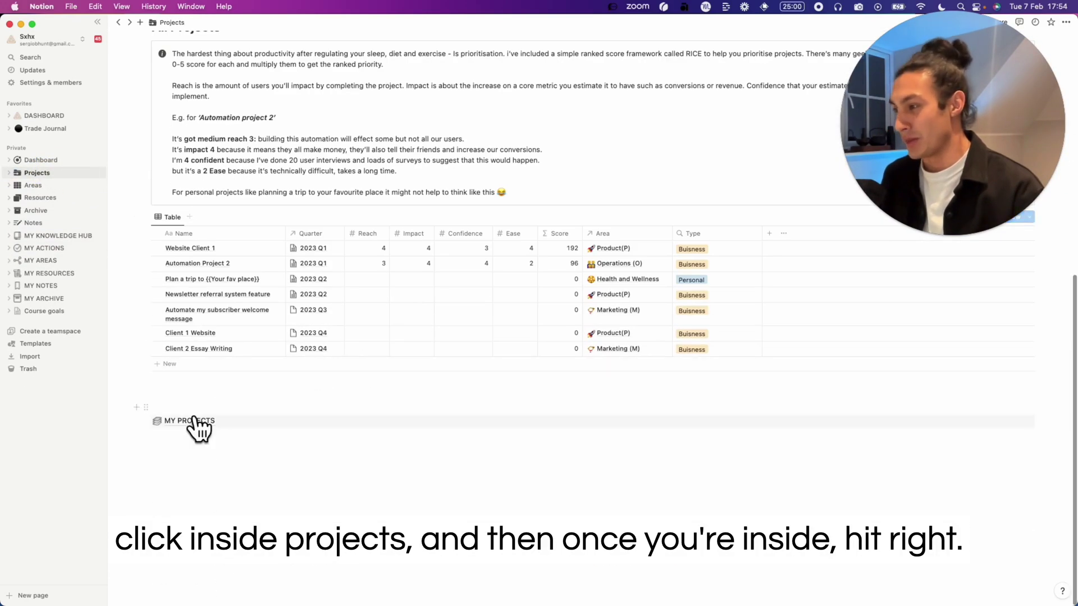
Step: Turn the MY PROJECTS block into text, unpacking it into an inline board
{"action": "right_click", "coordinate": [160, 422]}
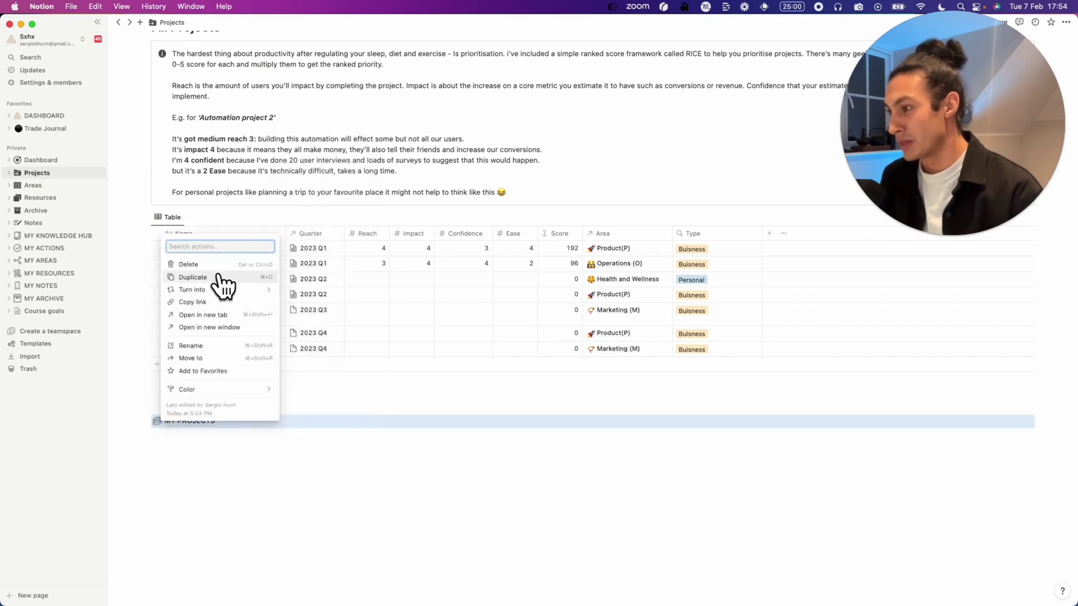
{"action": "mouse_move", "coordinate": [218, 292]}
{"action": "left_click", "coordinate": [315, 164]}
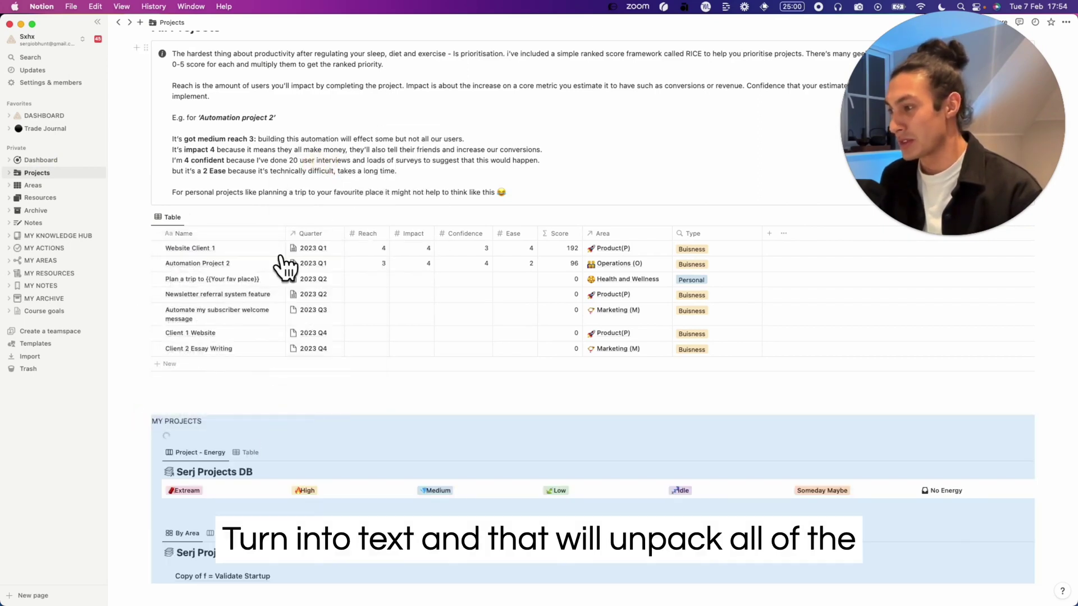
Step: Move the Great Education Rethink card into the projects table
{"action": "scroll", "coordinate": [289, 454], "scroll_direction": "down", "scroll_amount": 10}
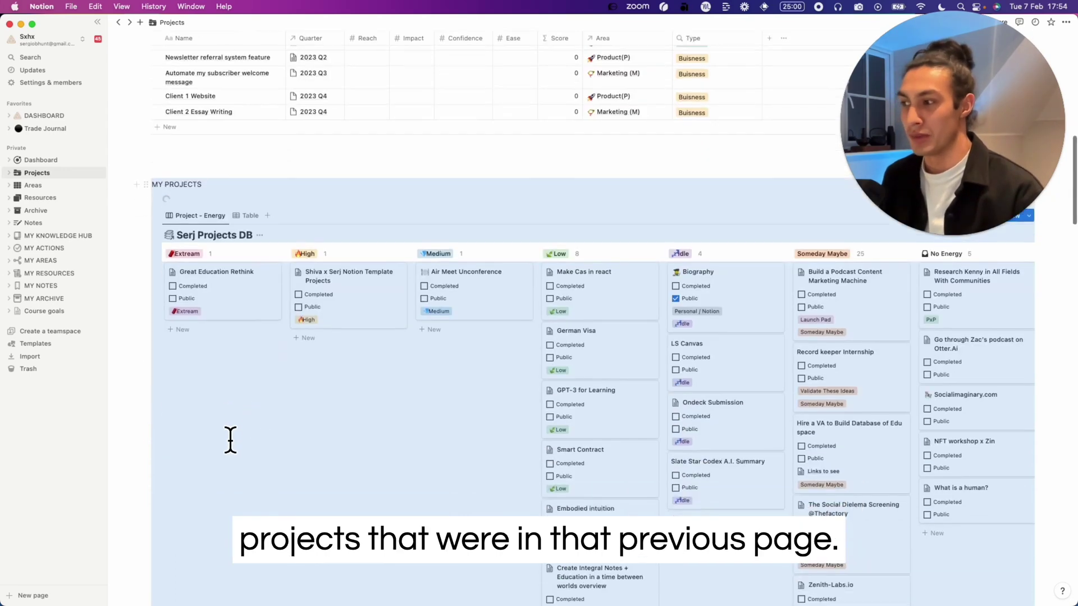
{"action": "scroll", "coordinate": [230, 439], "scroll_direction": "down", "scroll_amount": 15}
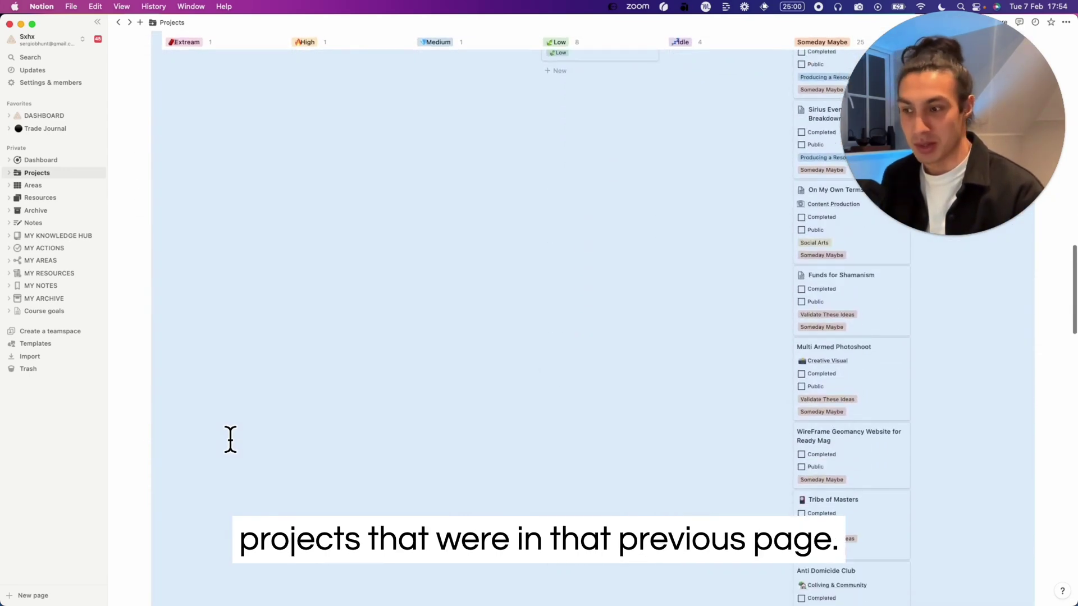
{"action": "scroll", "coordinate": [230, 439], "scroll_direction": "down", "scroll_amount": 10}
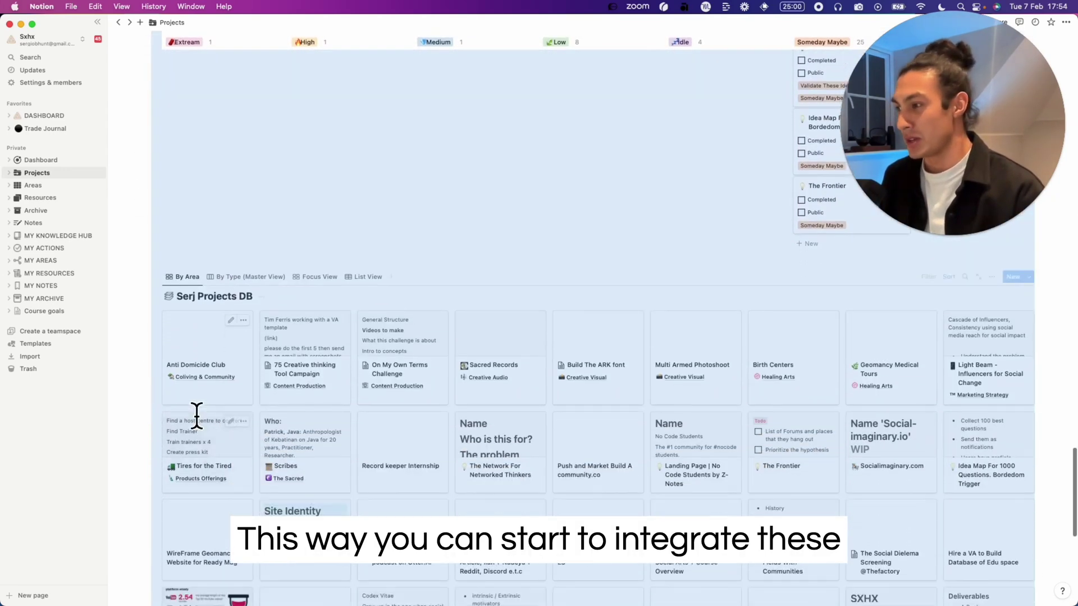
{"action": "scroll", "coordinate": [269, 361], "scroll_direction": "up", "scroll_amount": 20}
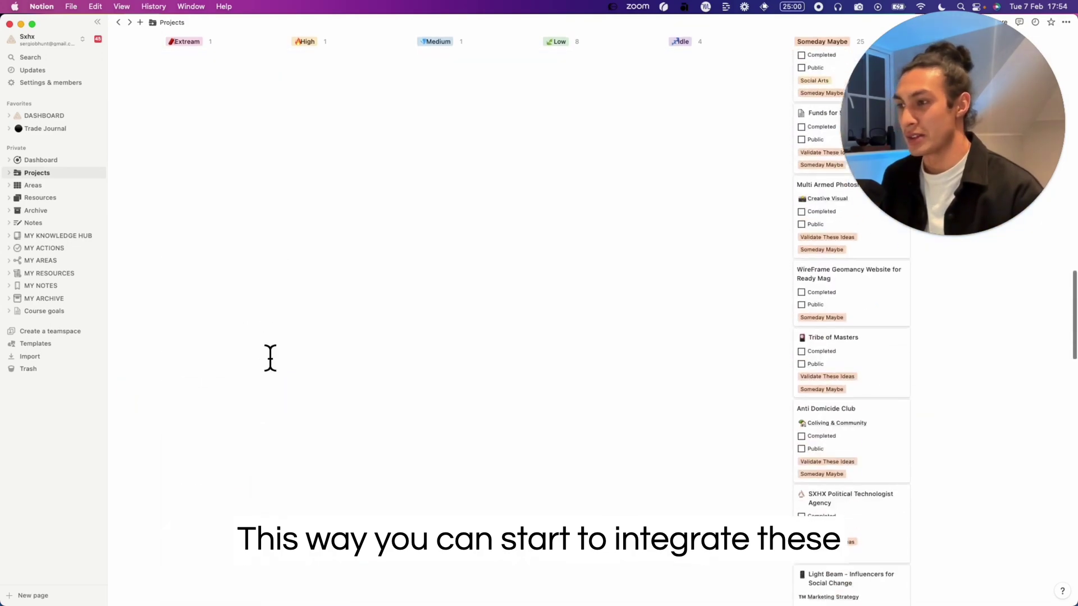
{"action": "scroll", "coordinate": [275, 368], "scroll_direction": "up", "scroll_amount": 6}
{"action": "scroll", "coordinate": [426, 314], "scroll_direction": "down", "scroll_amount": 2}
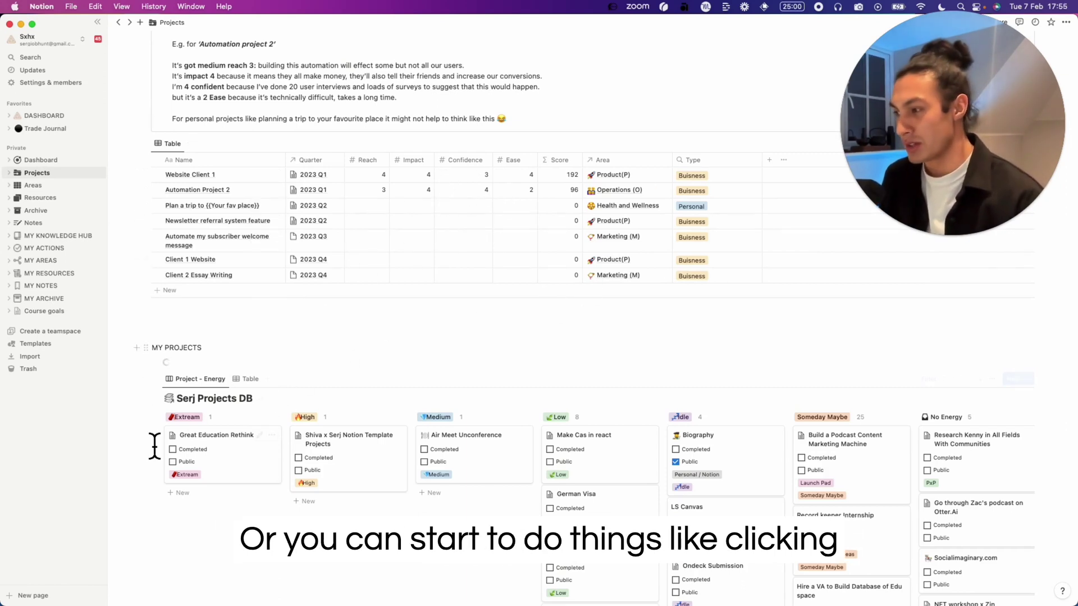
{"action": "left_click_drag", "start_coordinate": [185, 443], "coordinate": [202, 298]}
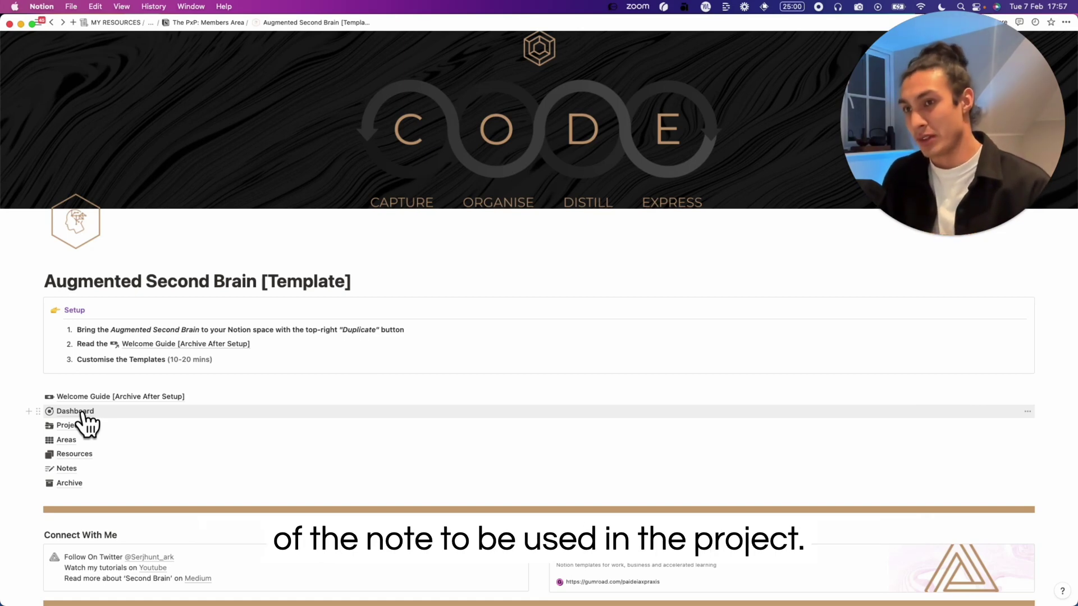
Step: Open the Dashboard and review its yearly, quarterly and weekly goal sections
{"action": "left_click", "coordinate": [78, 411]}
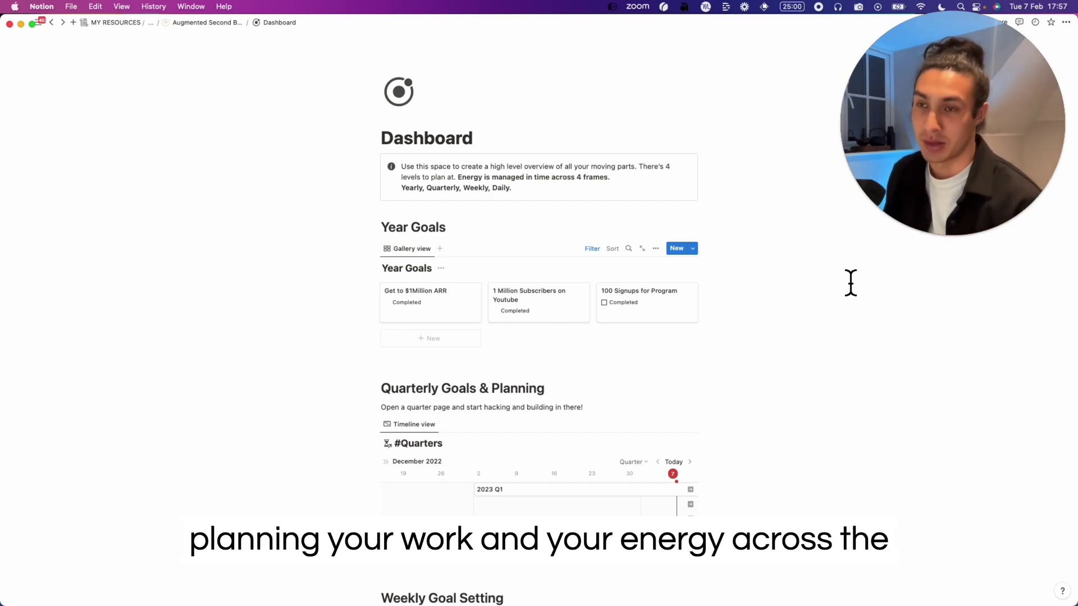
{"action": "scroll", "coordinate": [850, 281], "scroll_direction": "down", "scroll_amount": 5}
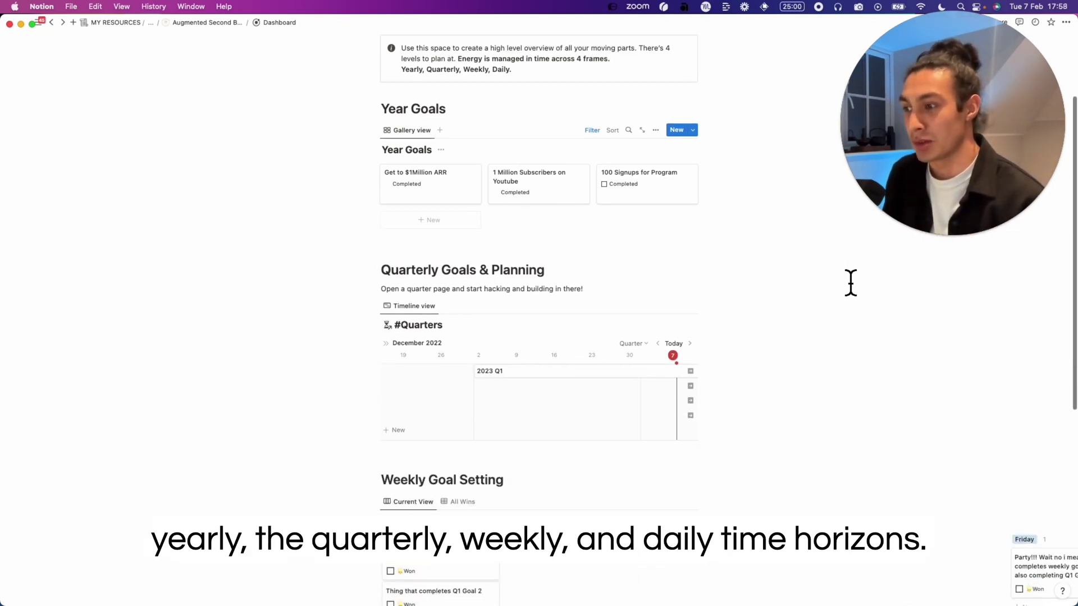
{"action": "scroll", "coordinate": [801, 356], "scroll_direction": "down", "scroll_amount": 2}
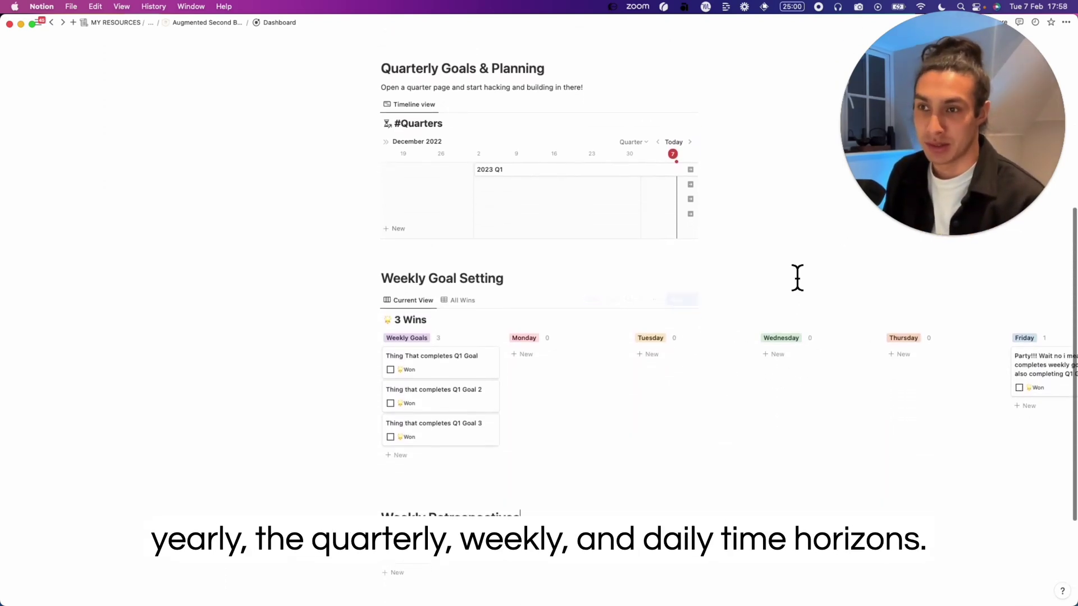
{"action": "scroll", "coordinate": [796, 275], "scroll_direction": "up", "scroll_amount": 6}
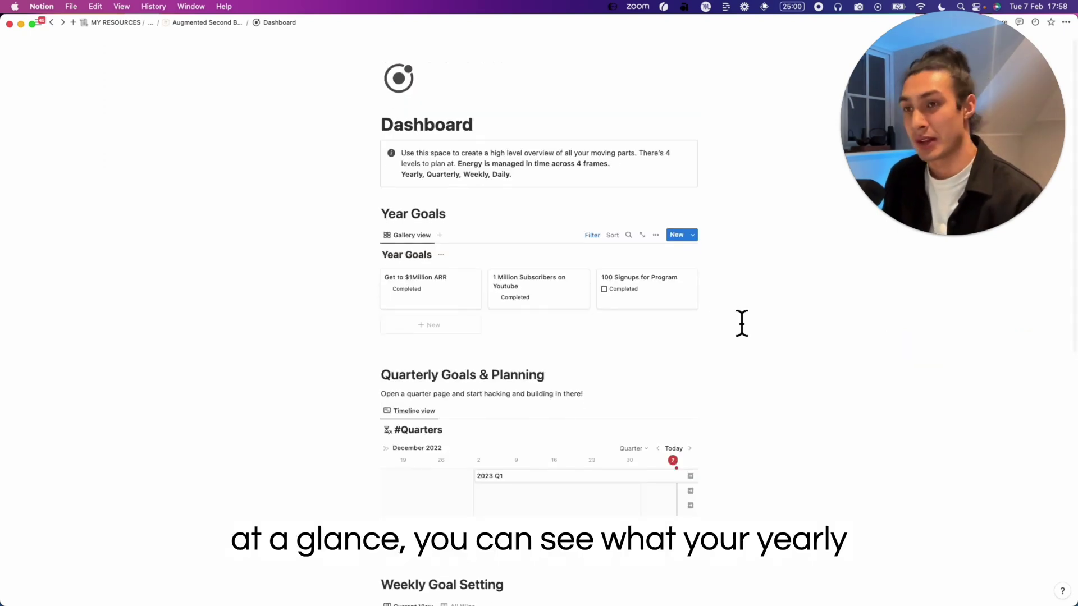
{"action": "scroll", "coordinate": [753, 402], "scroll_direction": "down", "scroll_amount": 3}
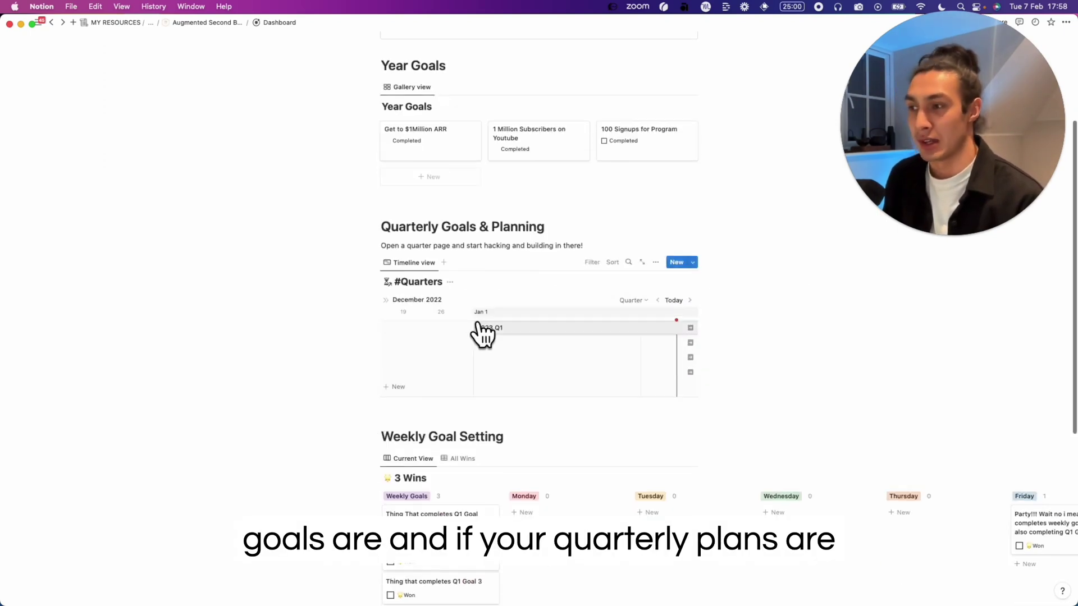
Step: Open the 2023 Q1 quarter page in side peek, review it, then close it
{"action": "left_click", "coordinate": [530, 332]}
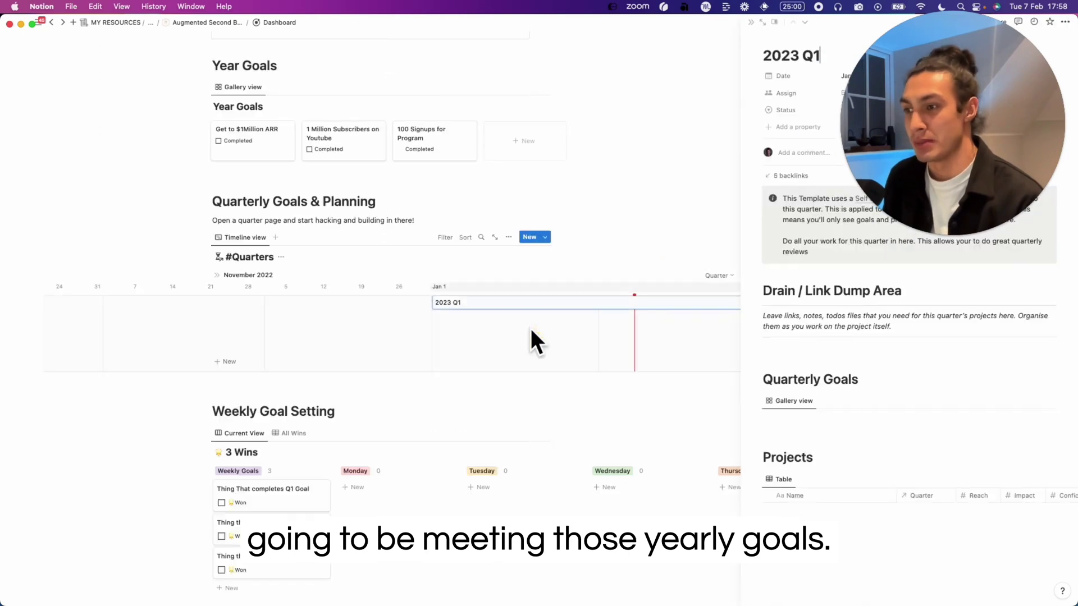
{"action": "scroll", "coordinate": [803, 370], "scroll_direction": "down", "scroll_amount": 2}
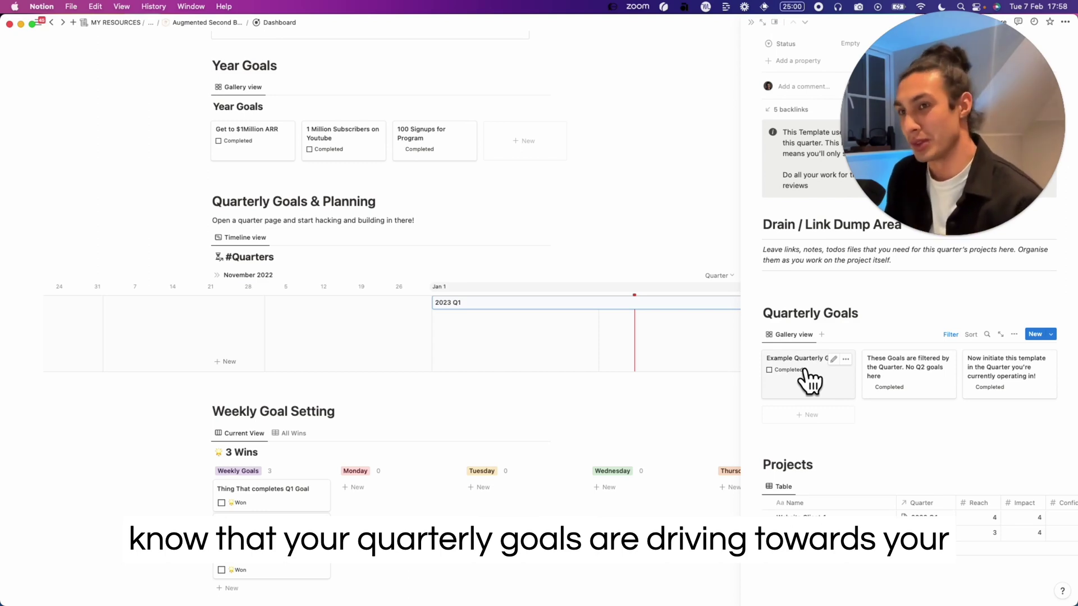
{"action": "left_click", "coordinate": [427, 418]}
{"action": "scroll", "coordinate": [505, 359], "scroll_direction": "down", "scroll_amount": 3}
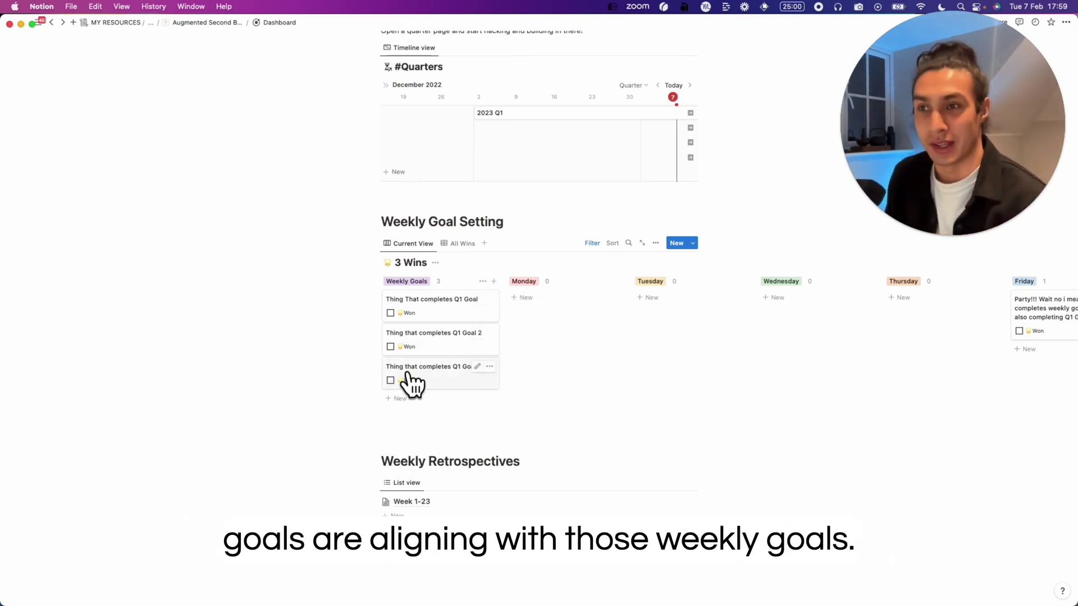
{"action": "scroll", "coordinate": [575, 352], "scroll_direction": "right", "scroll_amount": 5}
{"action": "scroll", "coordinate": [575, 351], "scroll_direction": "left", "scroll_amount": 5}
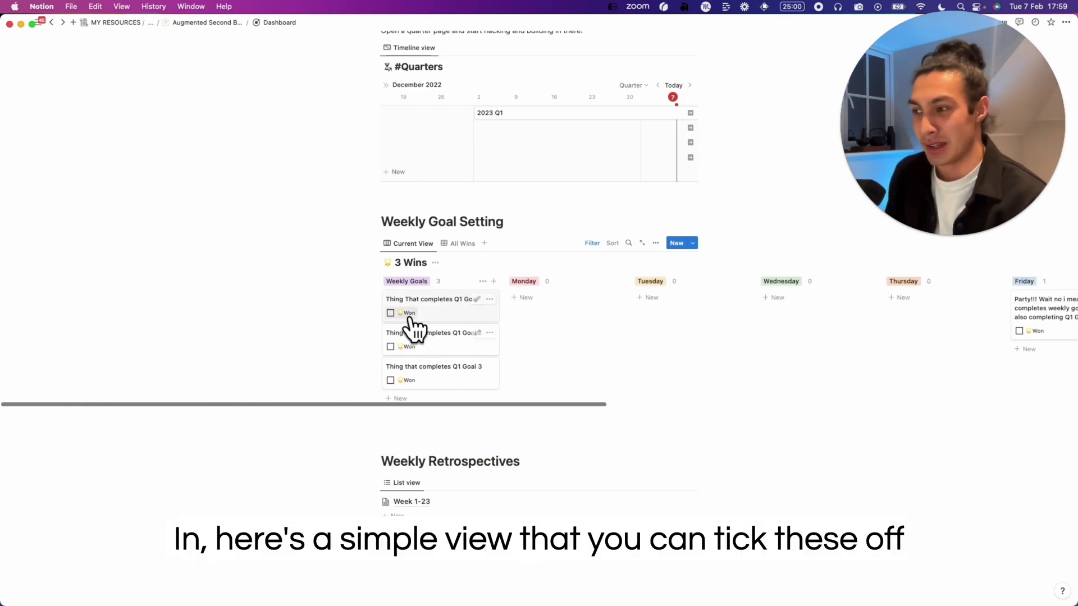
{"action": "left_click", "coordinate": [390, 312]}
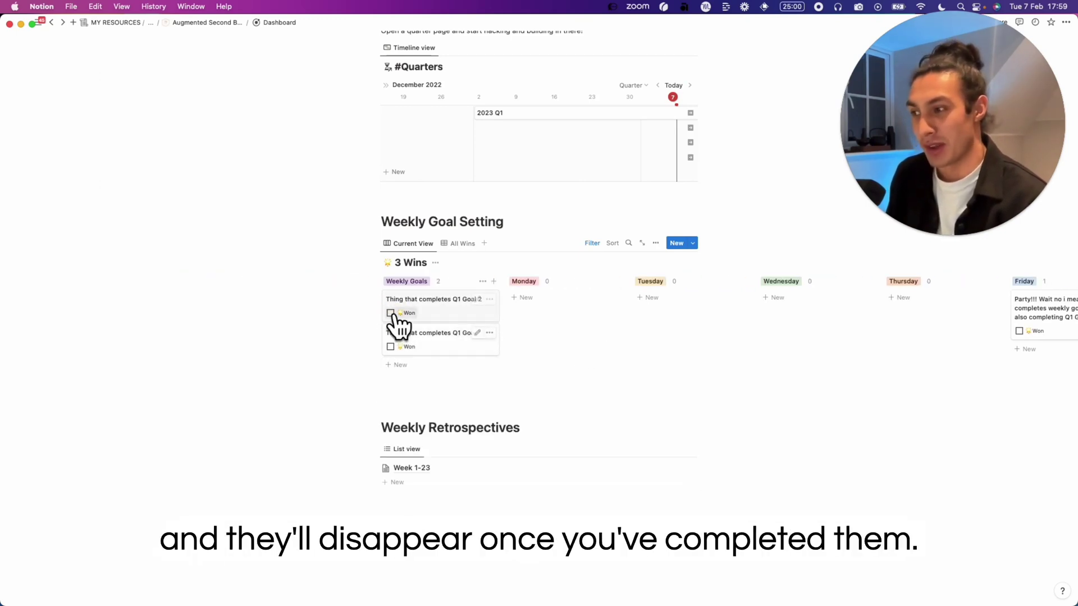
{"action": "left_click", "coordinate": [390, 313]}
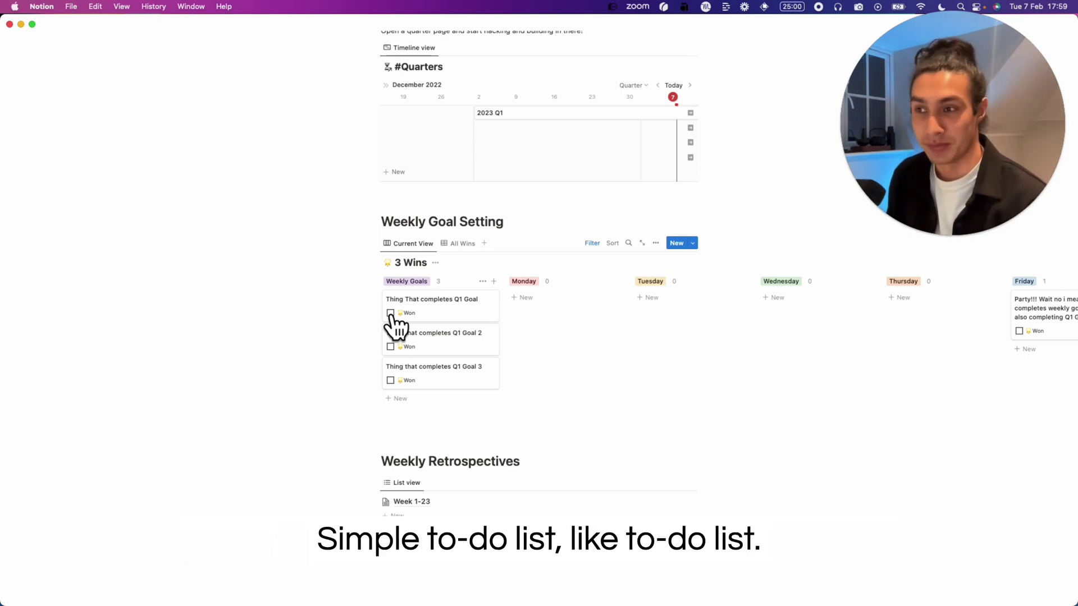
{"action": "scroll", "coordinate": [636, 300], "scroll_direction": "up", "scroll_amount": 2}
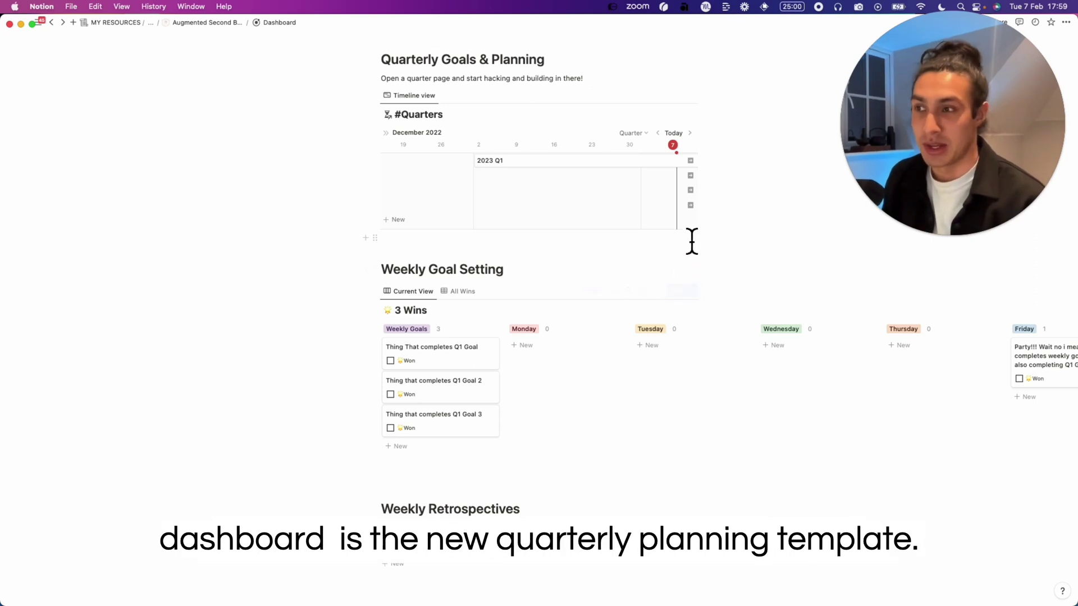
Step: Create a 2023 Q3 quarter in the Quarters timeline from the New Quarter template
{"action": "scroll", "coordinate": [607, 198], "scroll_direction": "right", "scroll_amount": 5}
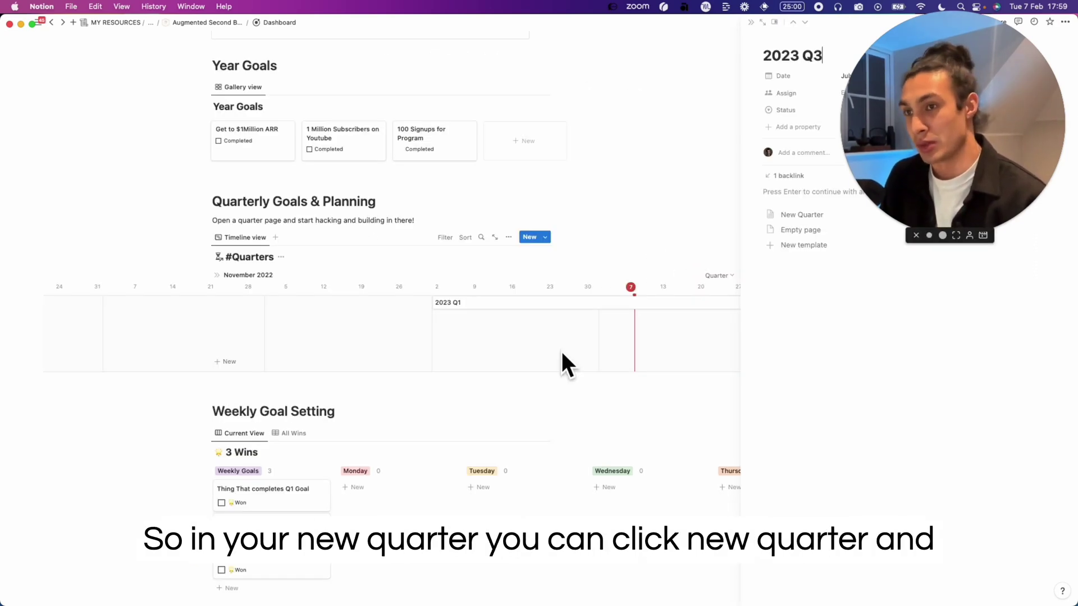
{"action": "left_click", "coordinate": [802, 215]}
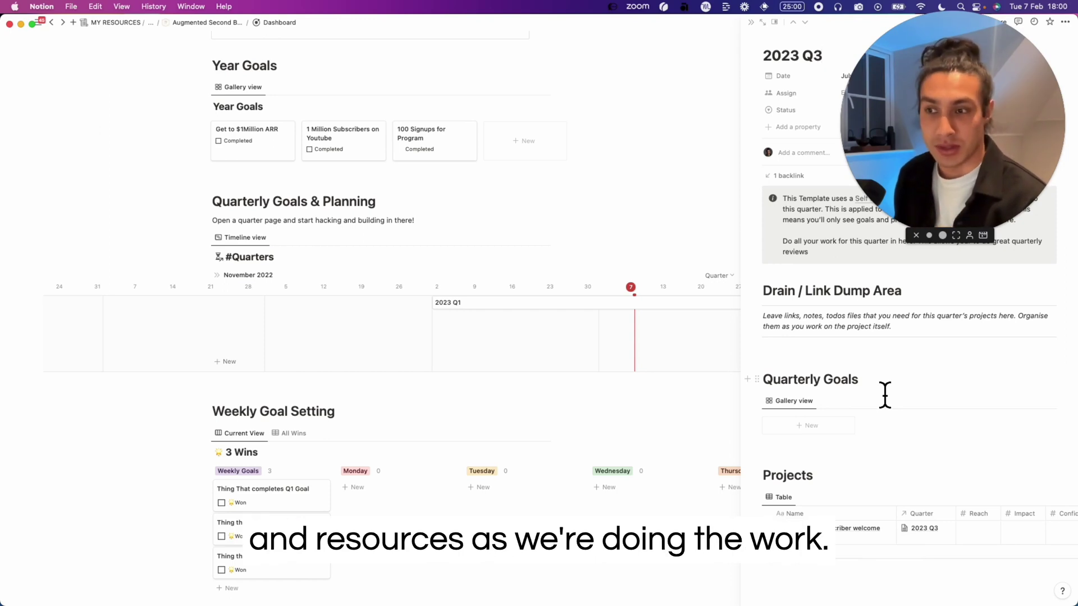
{"action": "left_click", "coordinate": [843, 361]}
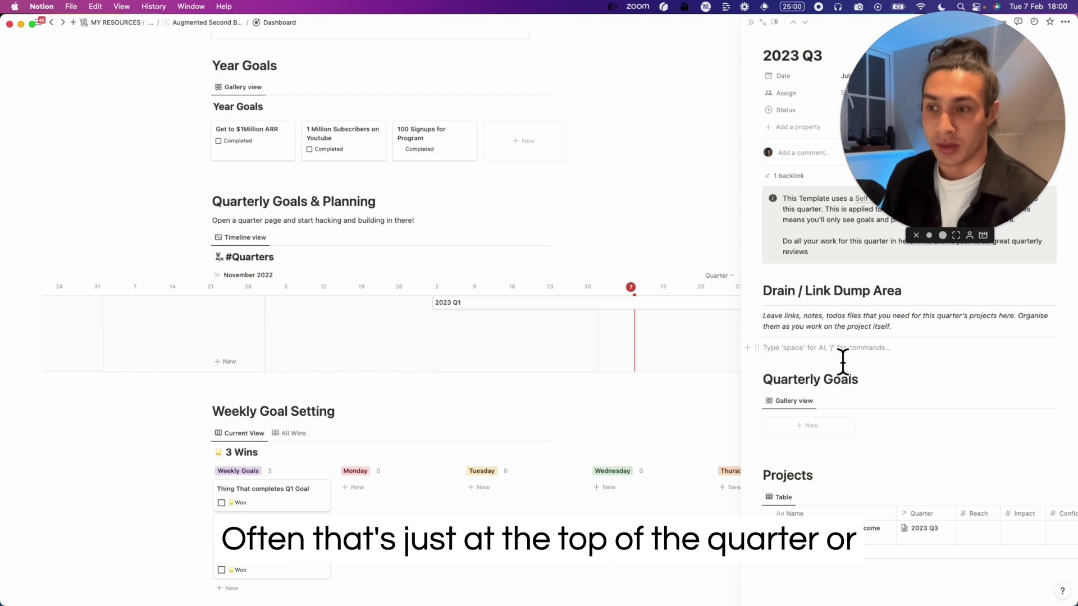
Step: Apply the New Blog Post template to 'Automate my subscriber welcome message', then close it
{"action": "left_click", "coordinate": [884, 511]}
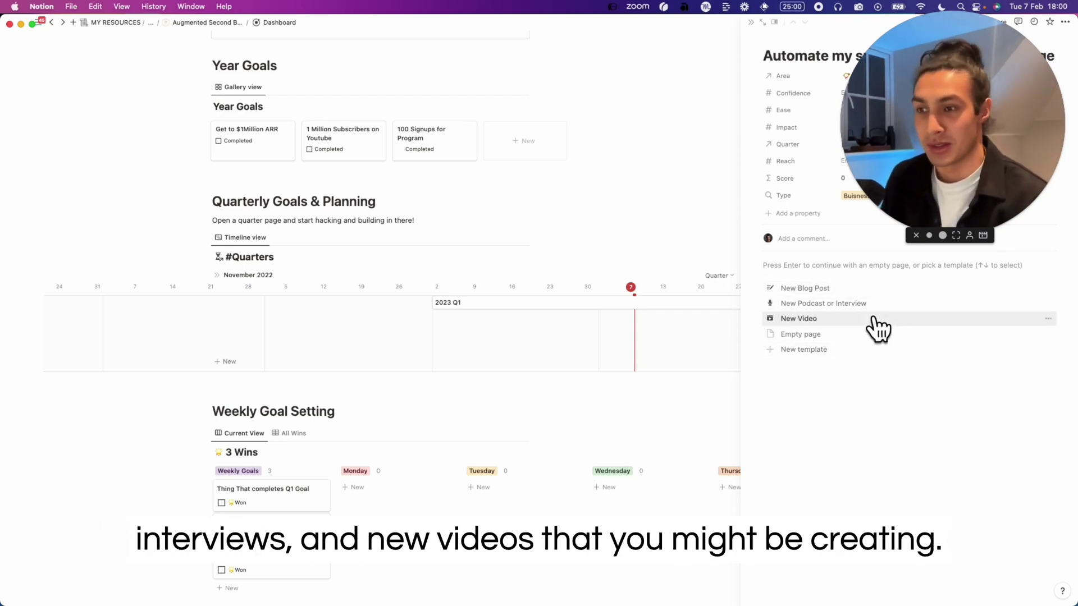
{"action": "left_click", "coordinate": [920, 289]}
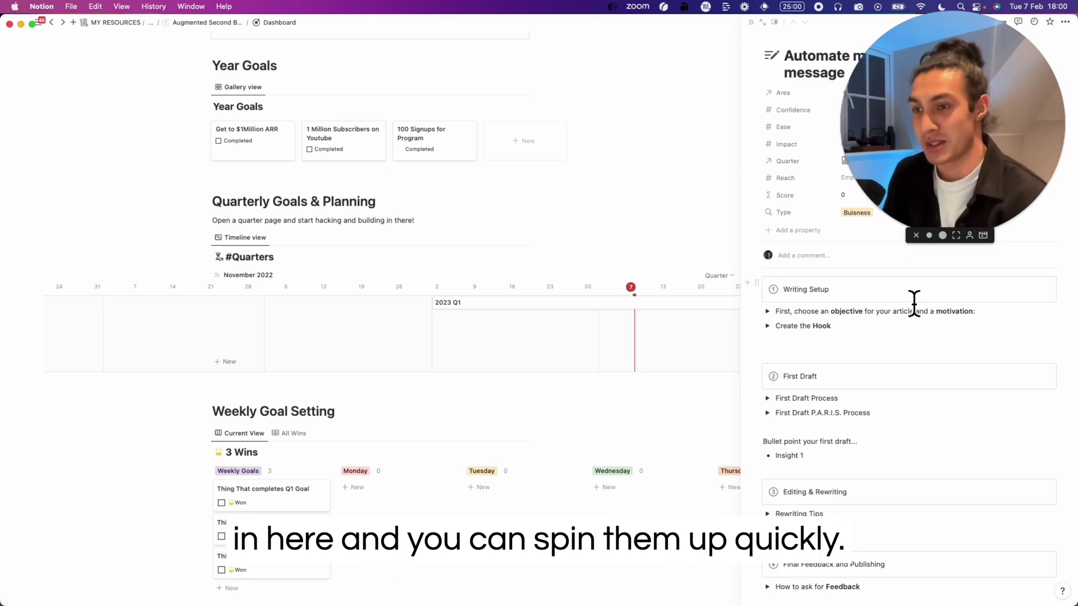
{"action": "scroll", "coordinate": [842, 371], "scroll_direction": "down", "scroll_amount": 3}
{"action": "left_click", "coordinate": [548, 357]}
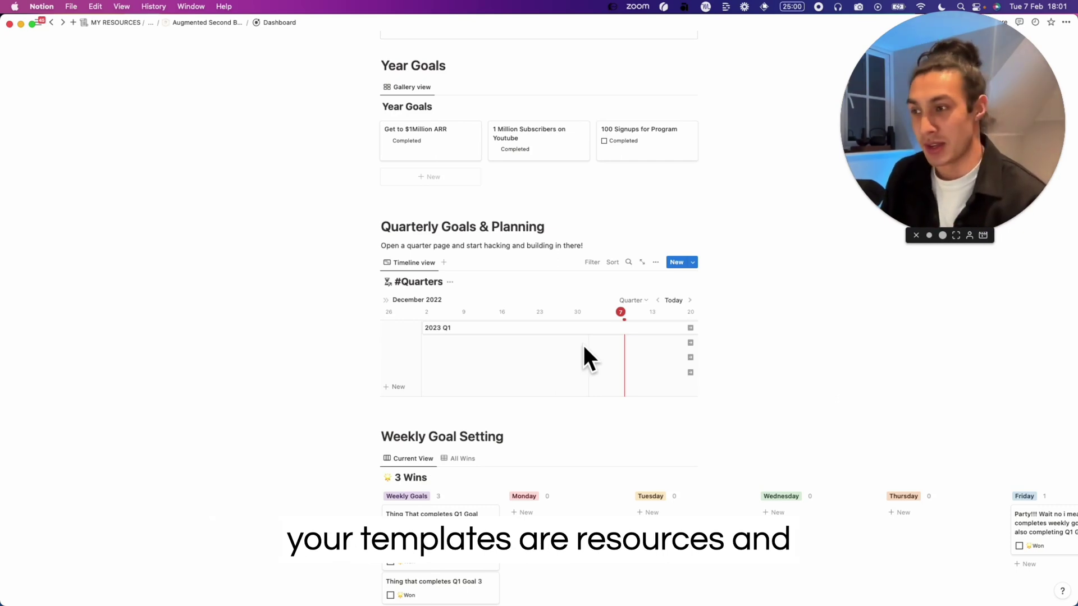
Step: Return to the Augmented Second Brain page and open the Resources section
{"action": "left_click", "coordinate": [217, 22]}
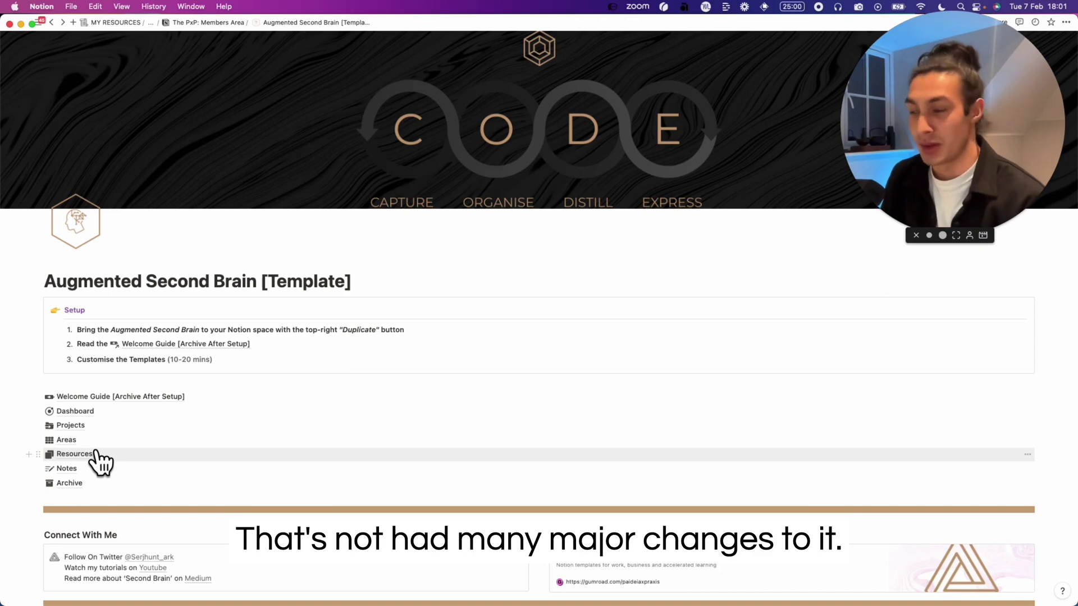
{"action": "left_click", "coordinate": [74, 454]}
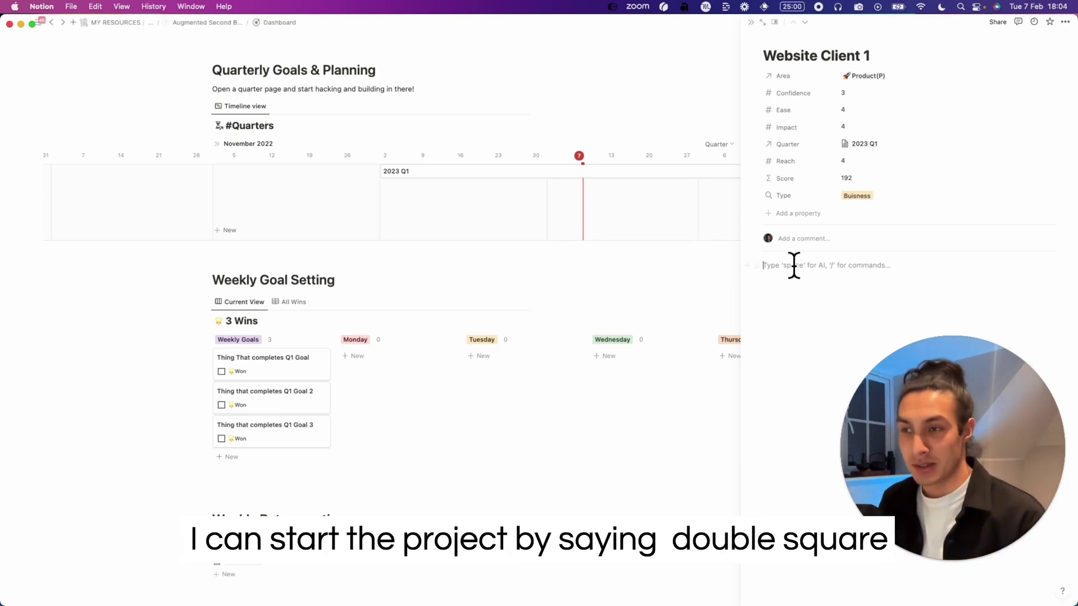
Step: Link the Landing Page Layout Template in Website Client 1 by typing [[lay
{"action": "type", "text": "[["}
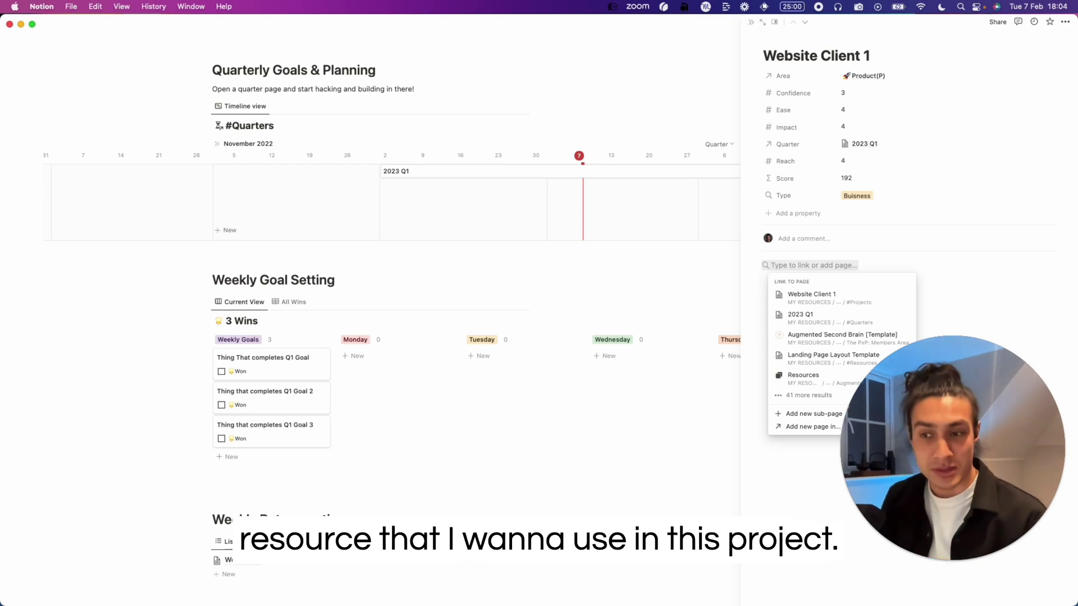
{"action": "type", "text": "lay"}
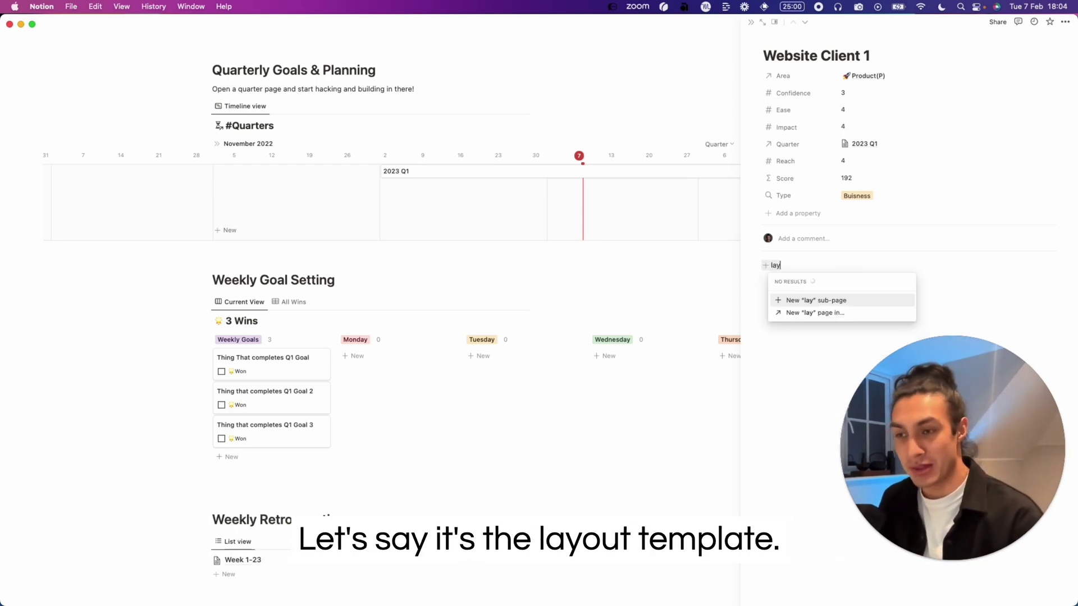
{"action": "left_click", "coordinate": [828, 306]}
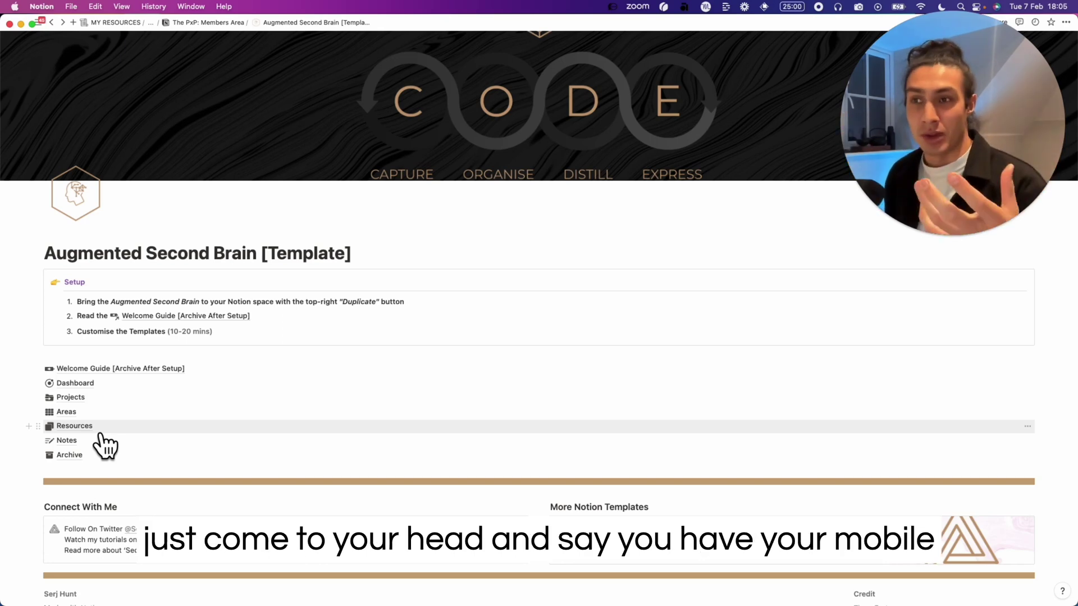
Step: Create a new untitled note in Notes, then go back to the template page
{"action": "left_click", "coordinate": [70, 440]}
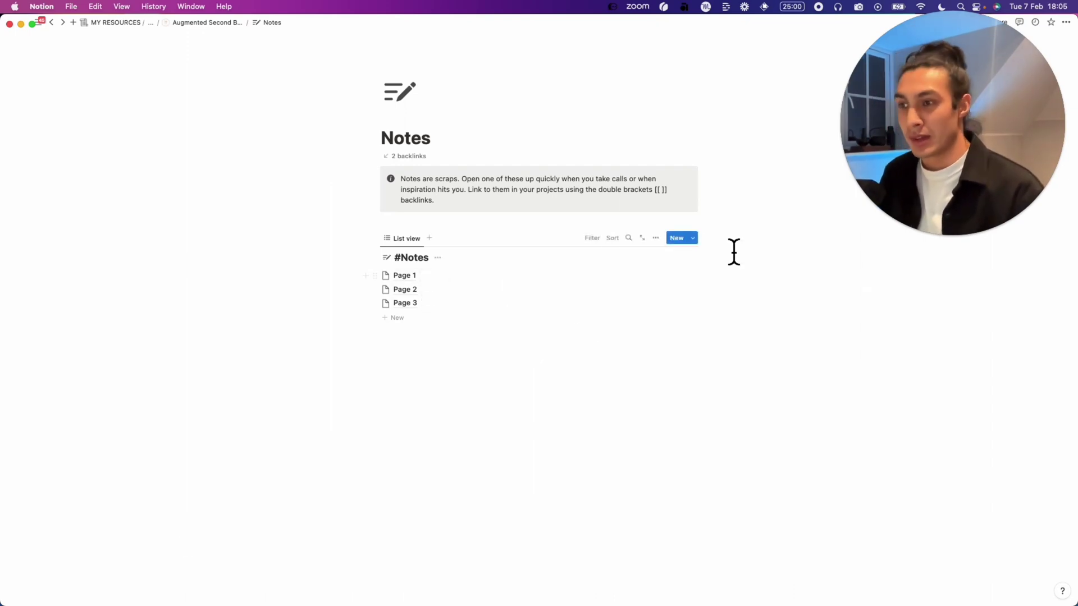
{"action": "left_click", "coordinate": [677, 238]}
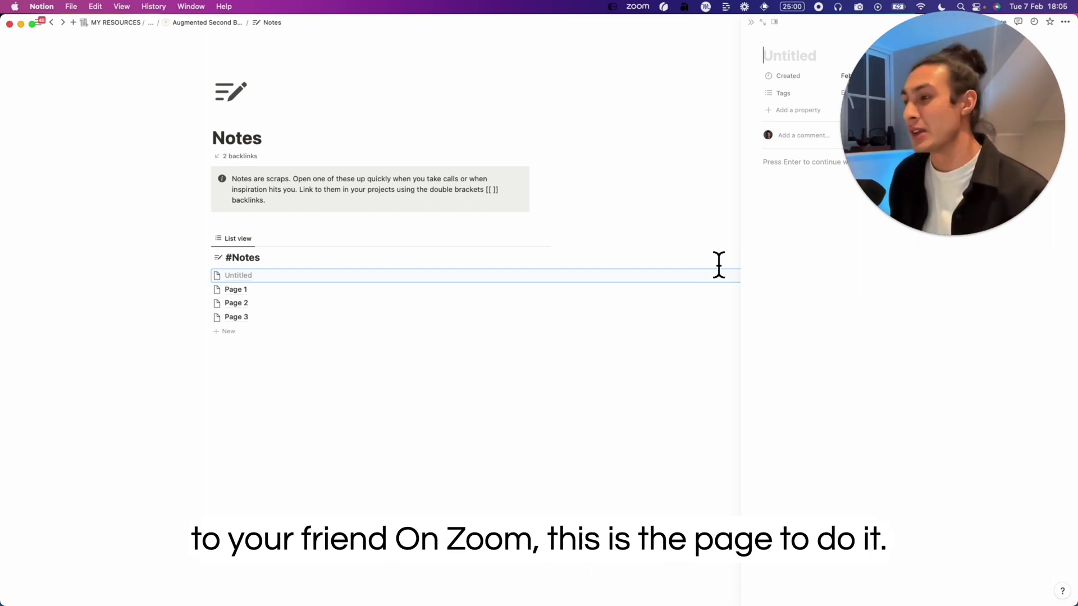
{"action": "key", "text": "super+bracketleft"}
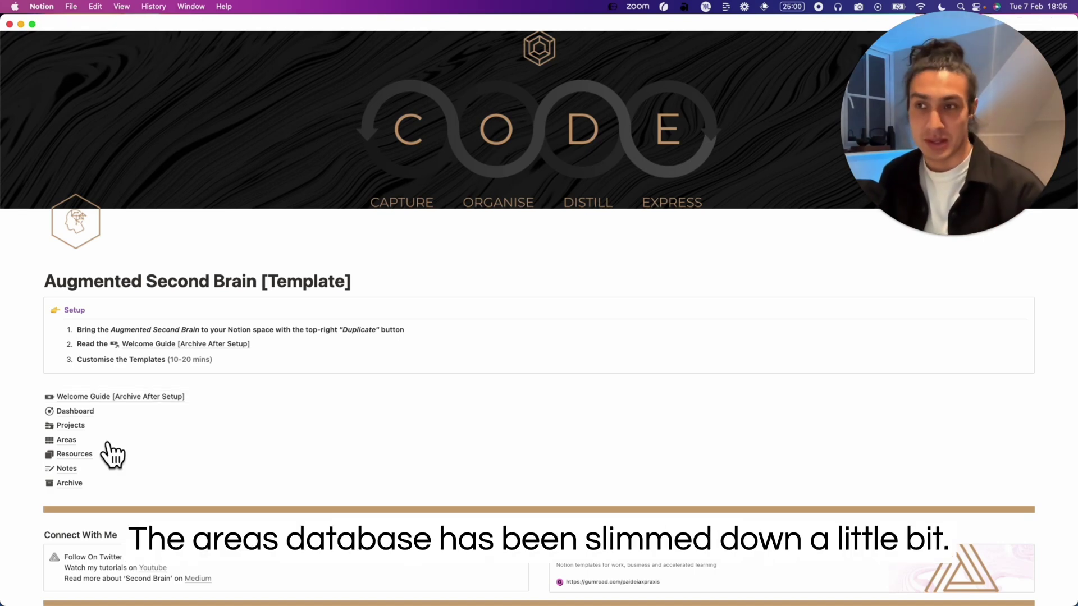
Step: Open the Areas page and compare its Personal view with the Business view of Marketing, Operations, Product and Sales
{"action": "left_click", "coordinate": [82, 441]}
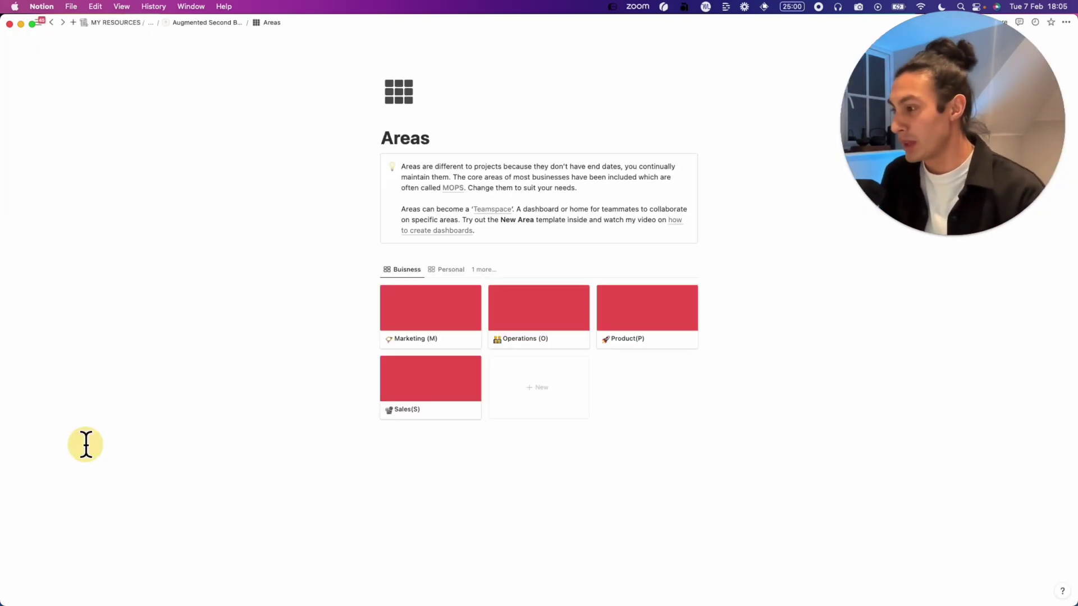
{"action": "left_click", "coordinate": [432, 271]}
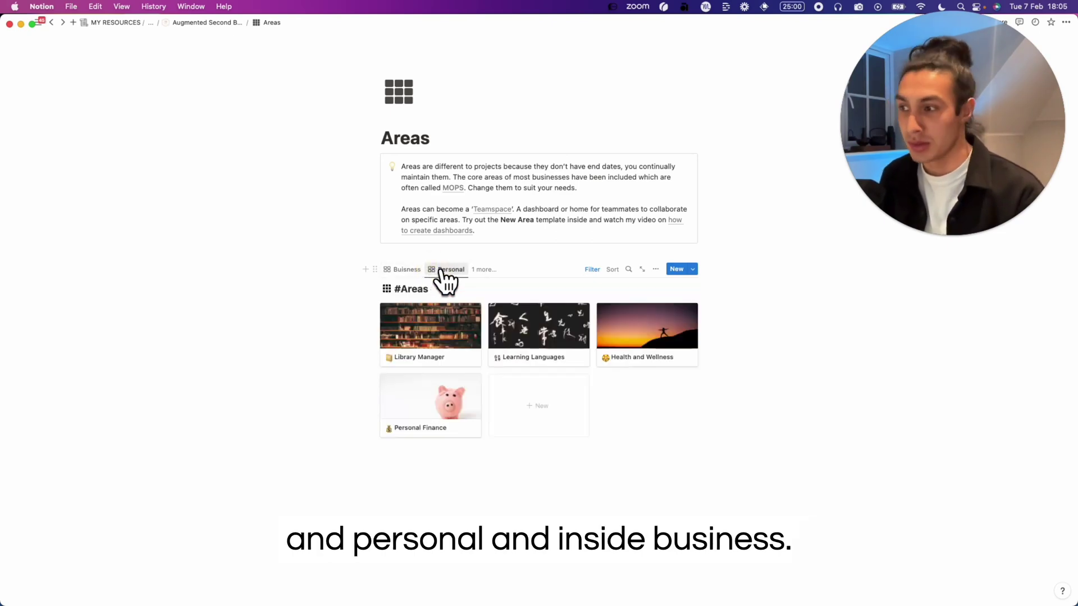
{"action": "left_click", "coordinate": [406, 270]}
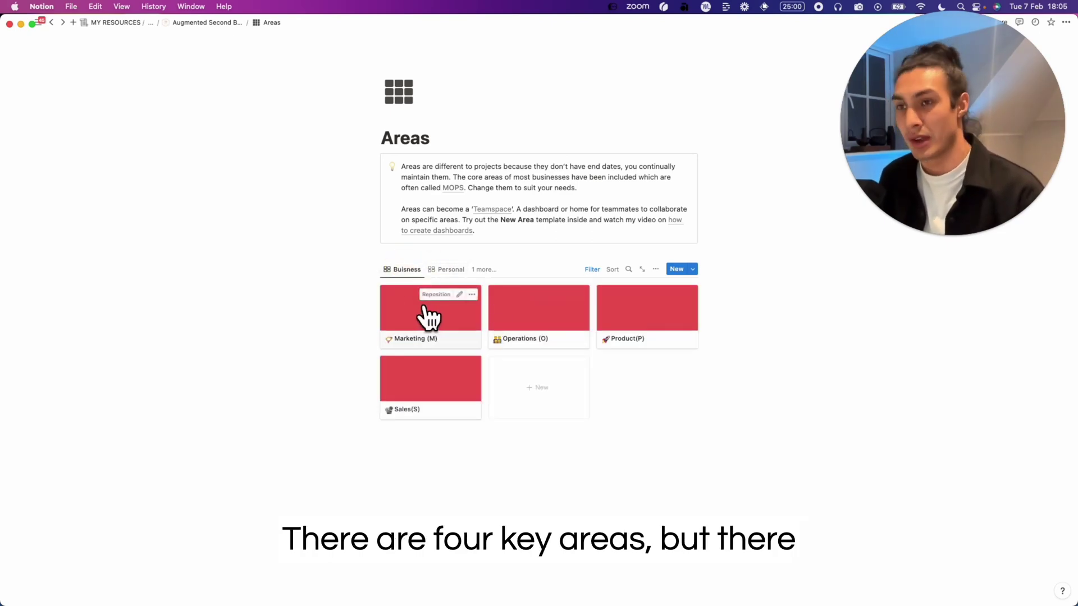